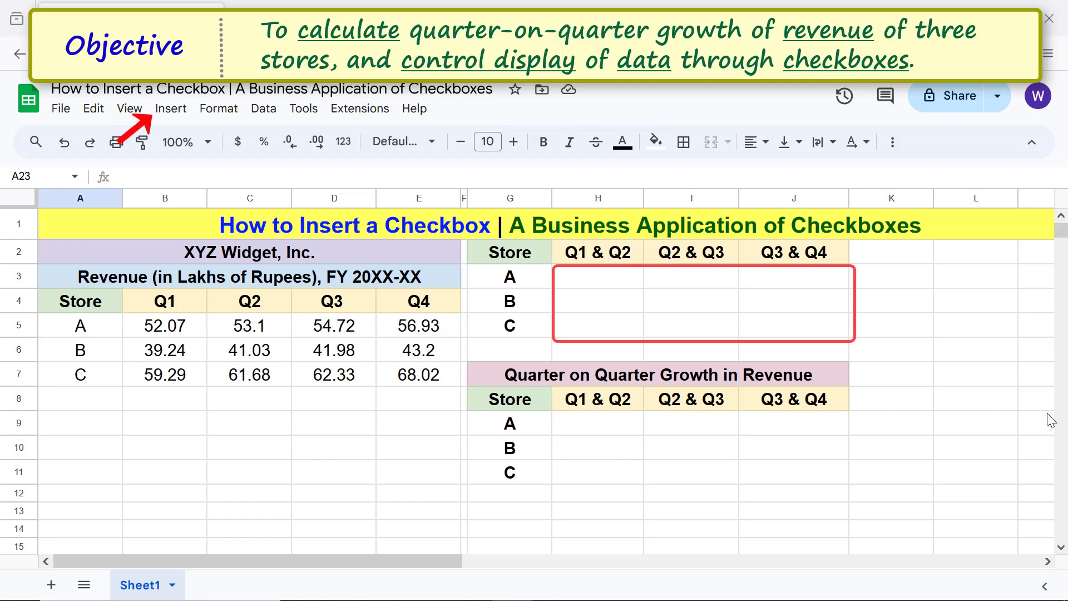
Step: Insert checkboxes in cells H3:J5 for stores A, B and C across the three quarter pairs
click(617, 282)
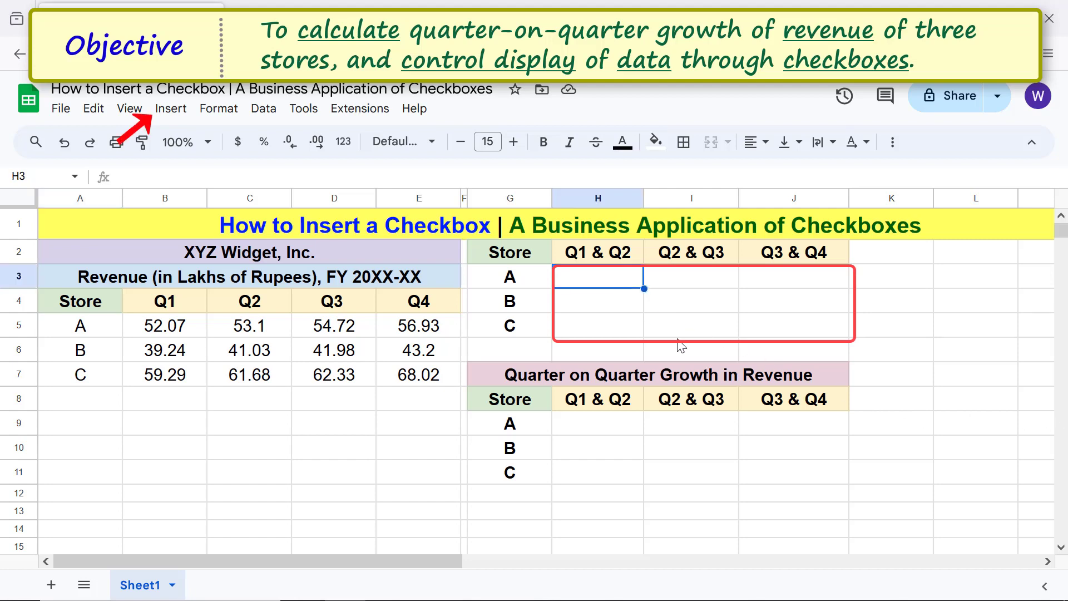
shift+click(824, 332)
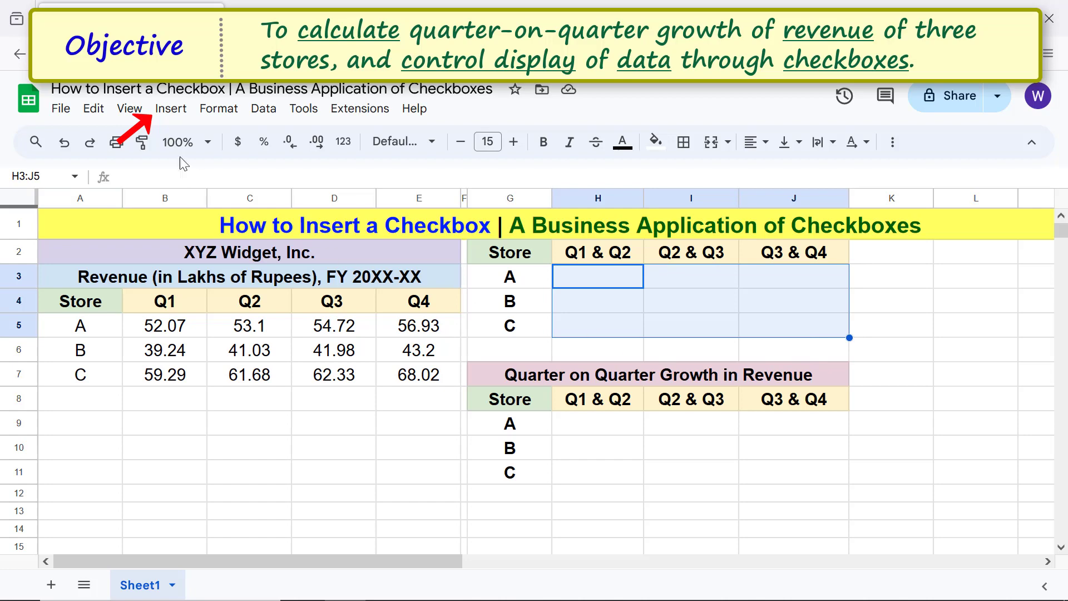
click(170, 109)
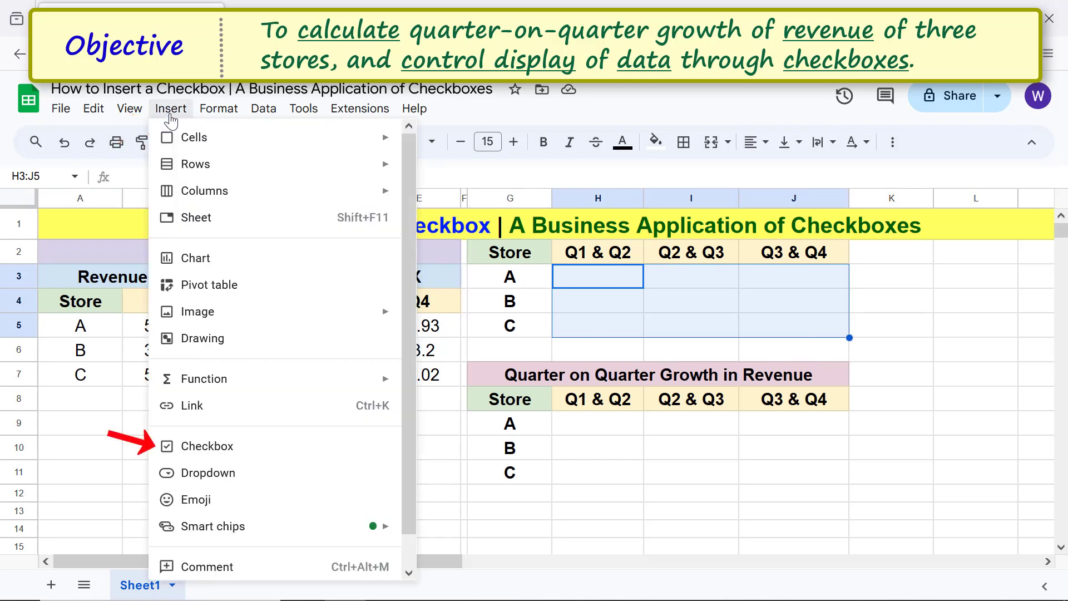
click(232, 449)
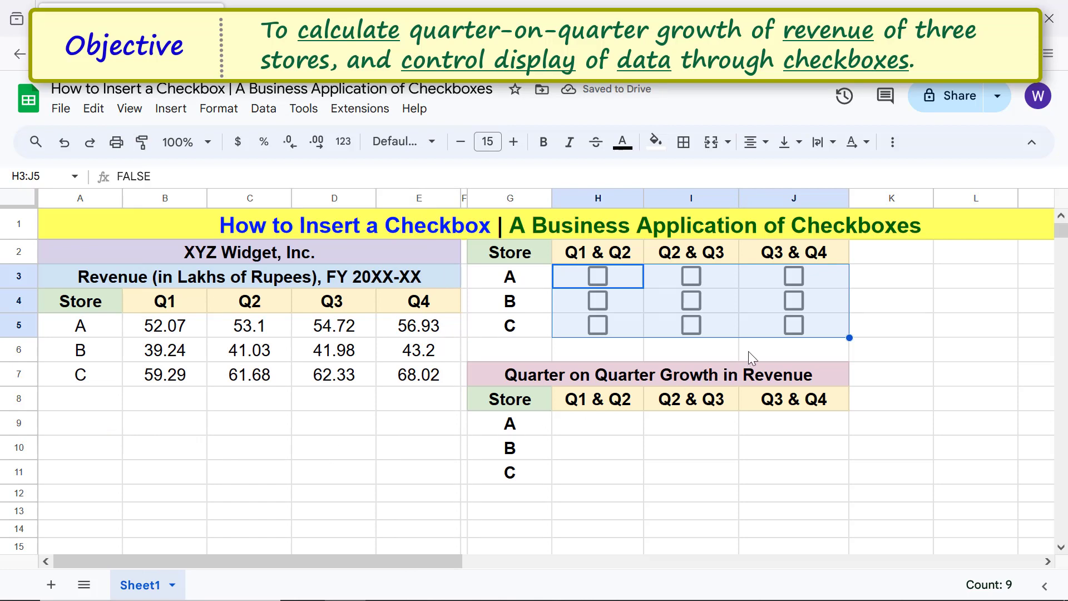
click(802, 494)
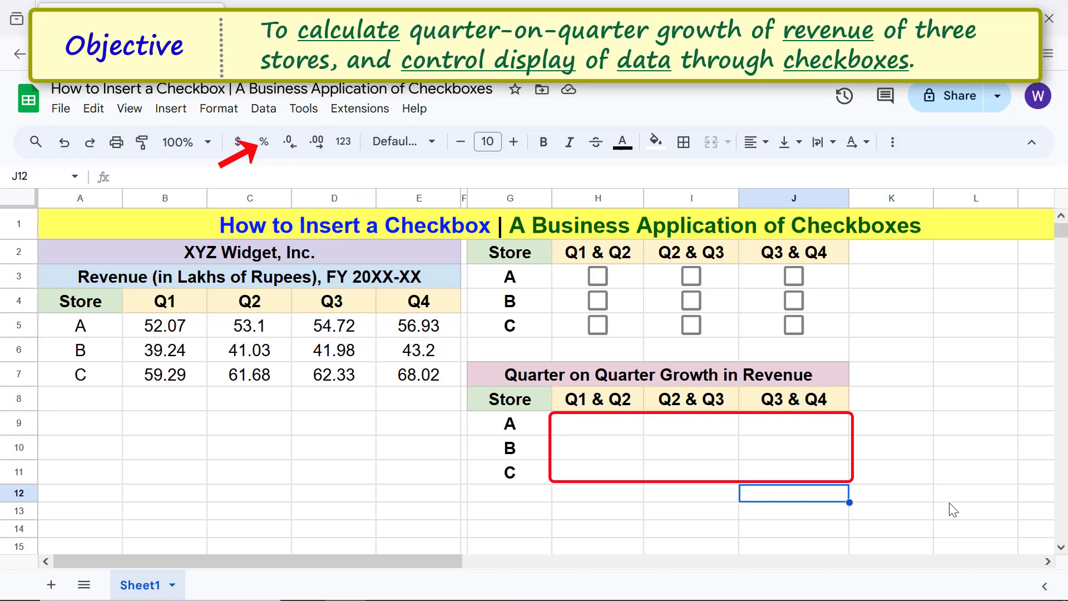
Step: Format cells H9:J11 of the Quarter on Quarter Growth in Revenue table as percent
click(610, 429)
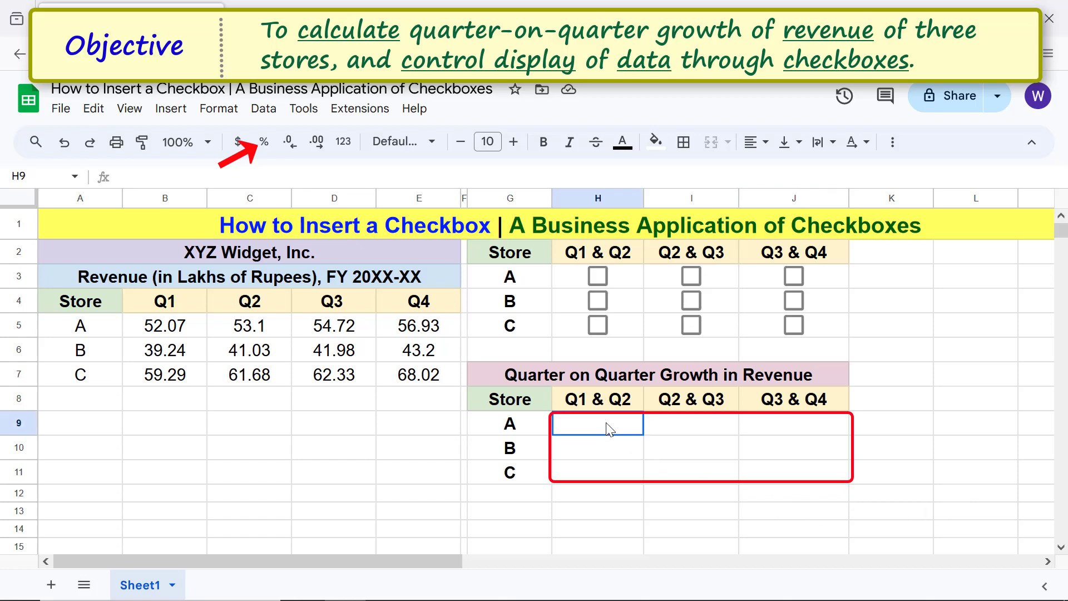
shift+click(788, 474)
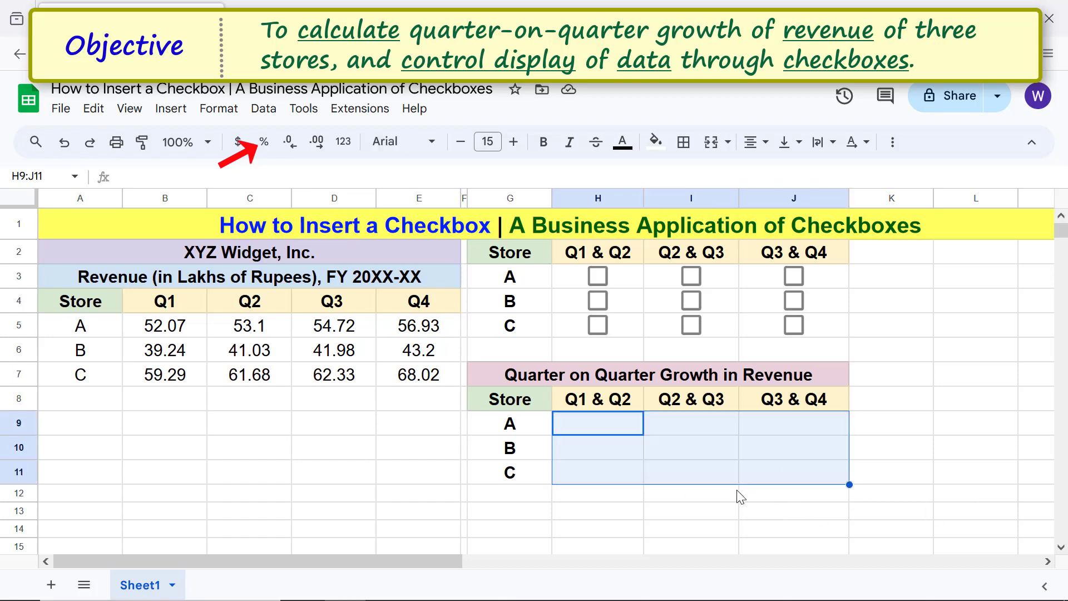
click(263, 142)
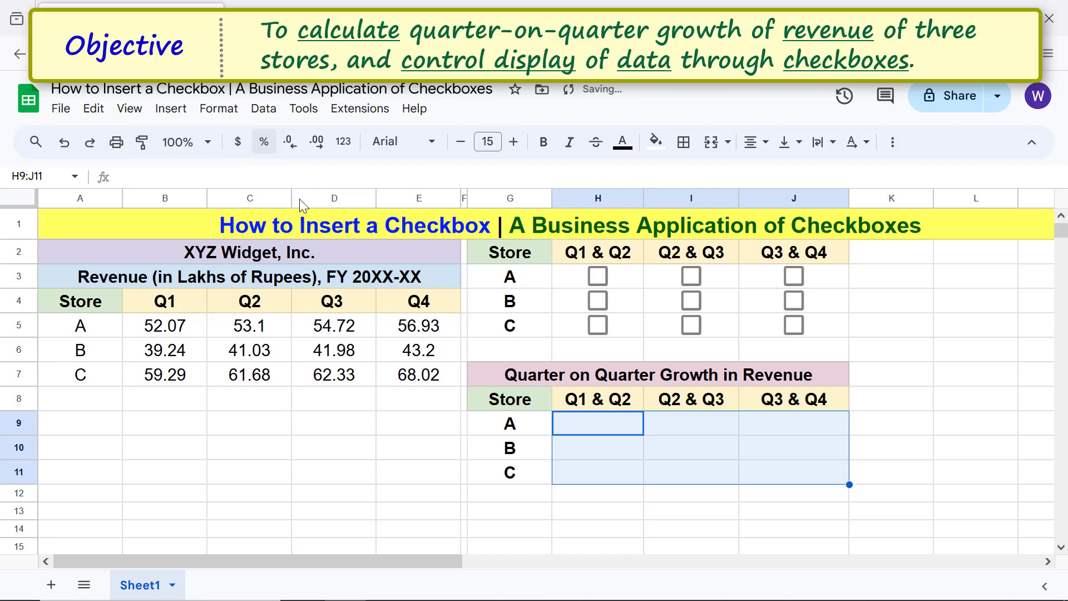
click(584, 495)
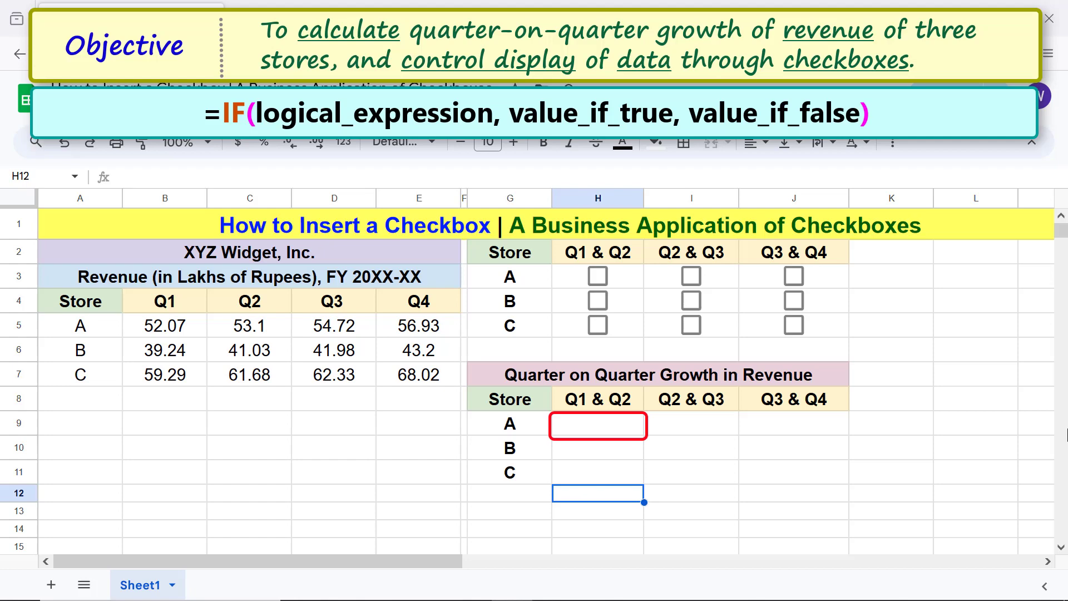
Step: Enter the formula =IF(H3,(C5-B5)/B5,"---") in cell H9 for store A's Q1 & Q2 growth
click(590, 430)
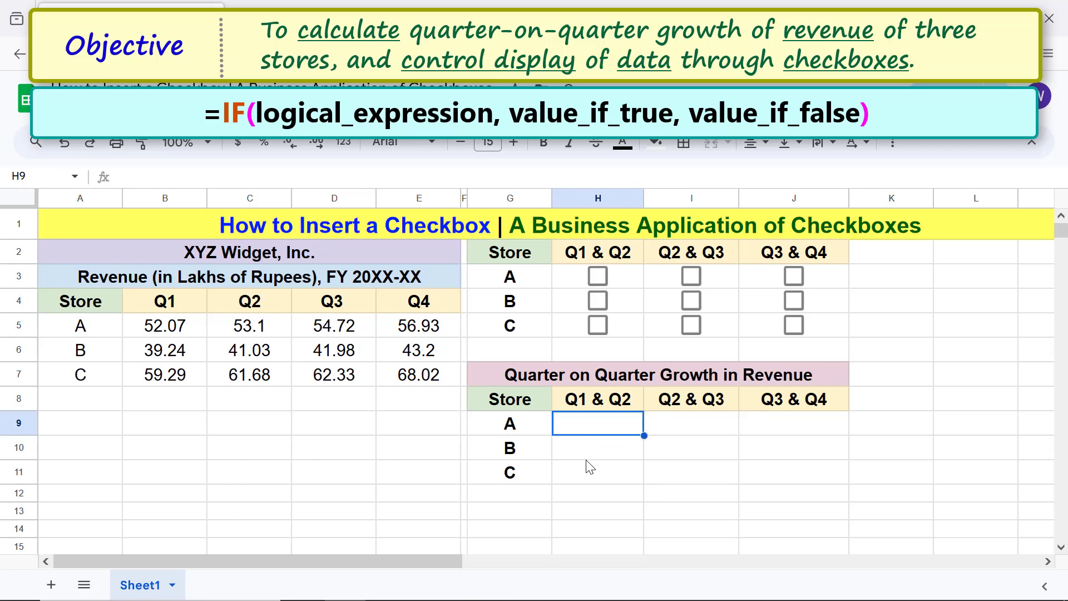
text(=if)
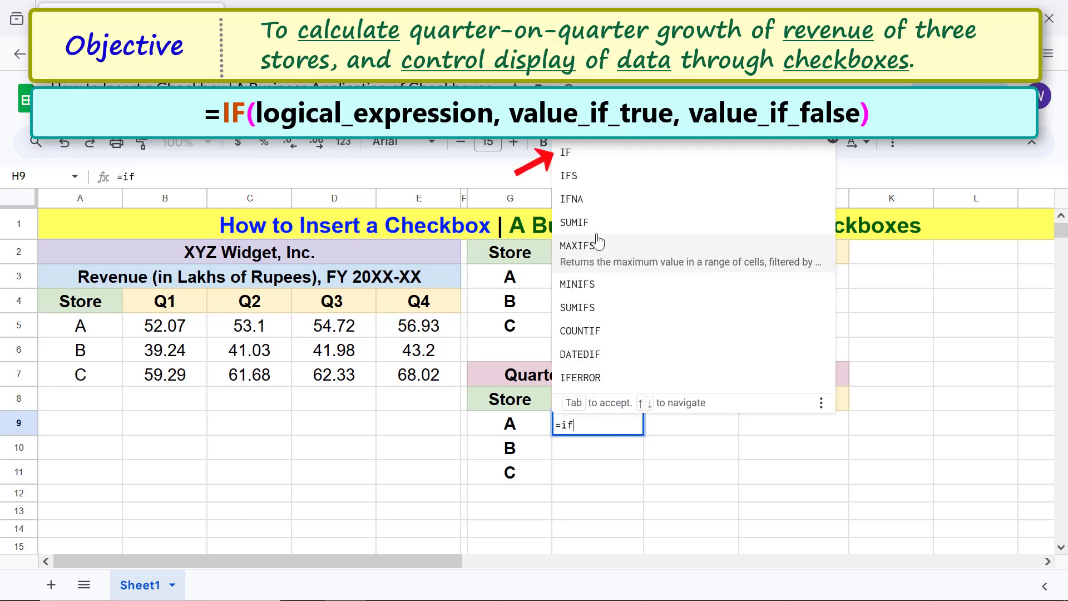
click(590, 160)
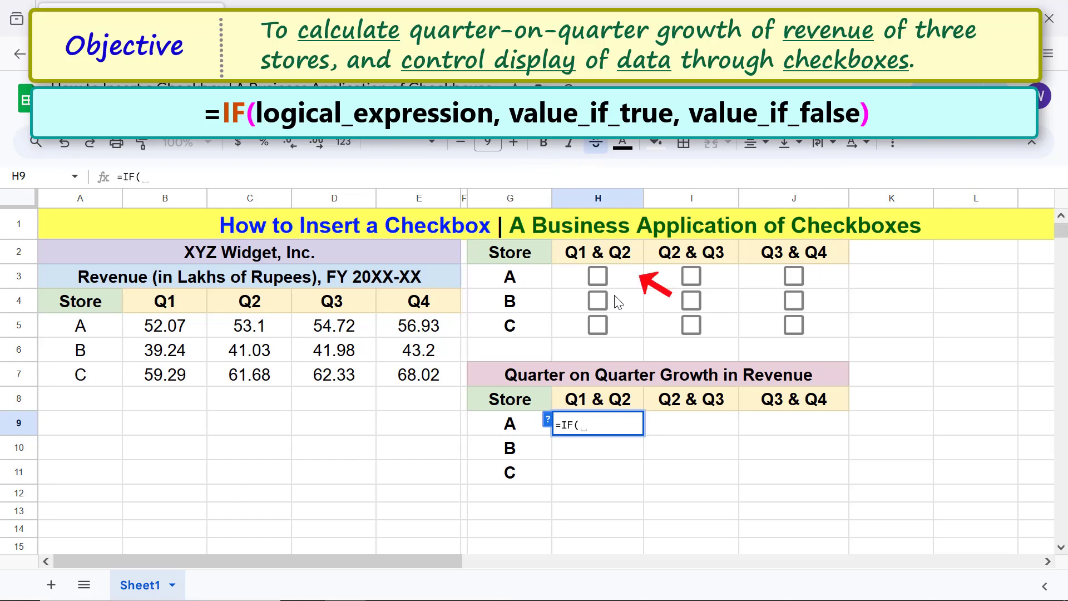
click(622, 278)
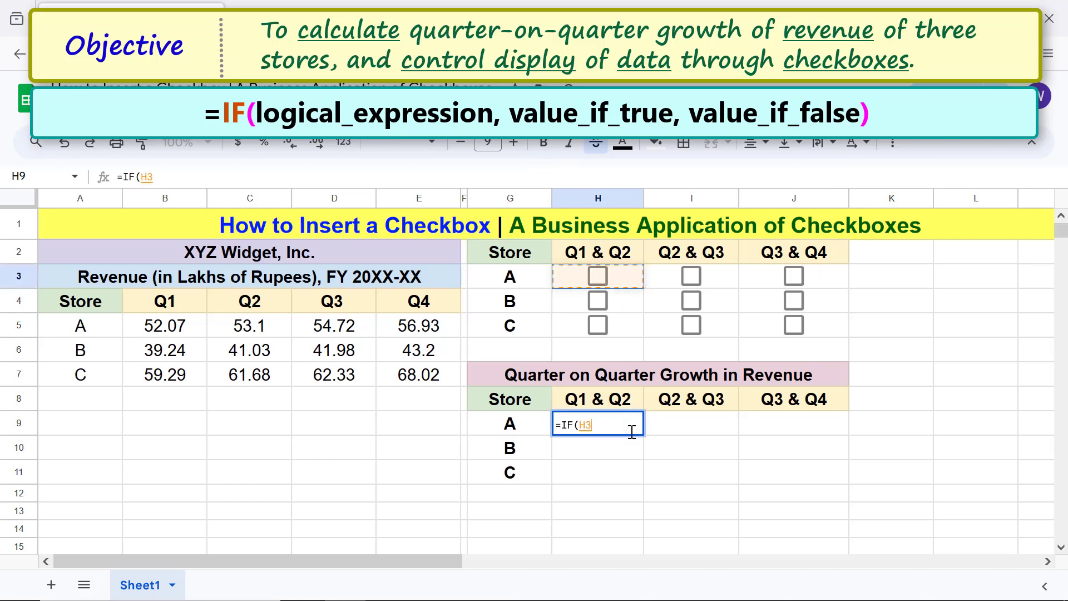
text(,)
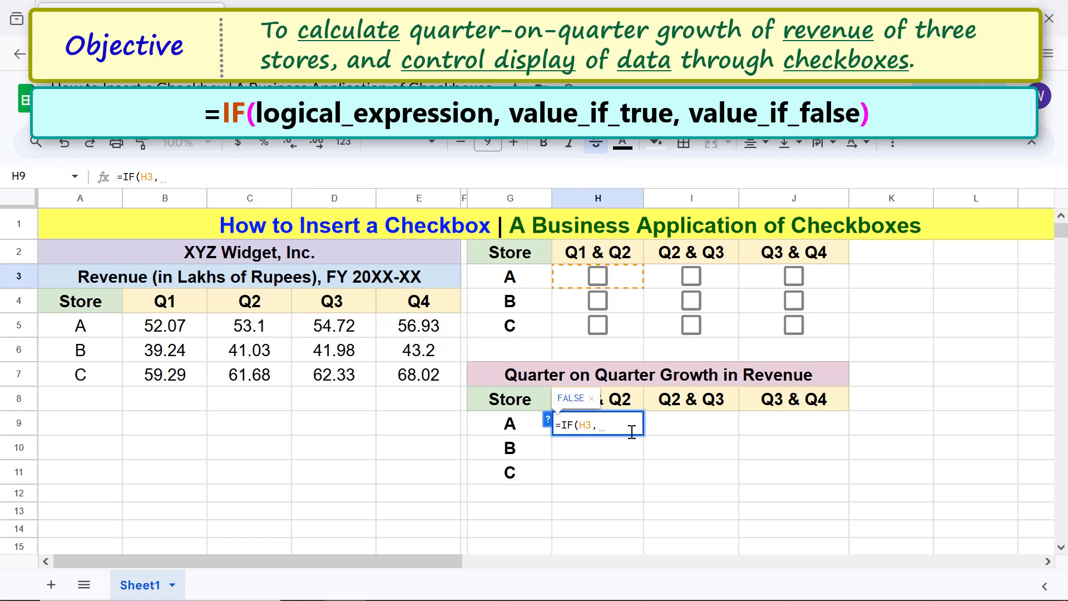
text(()
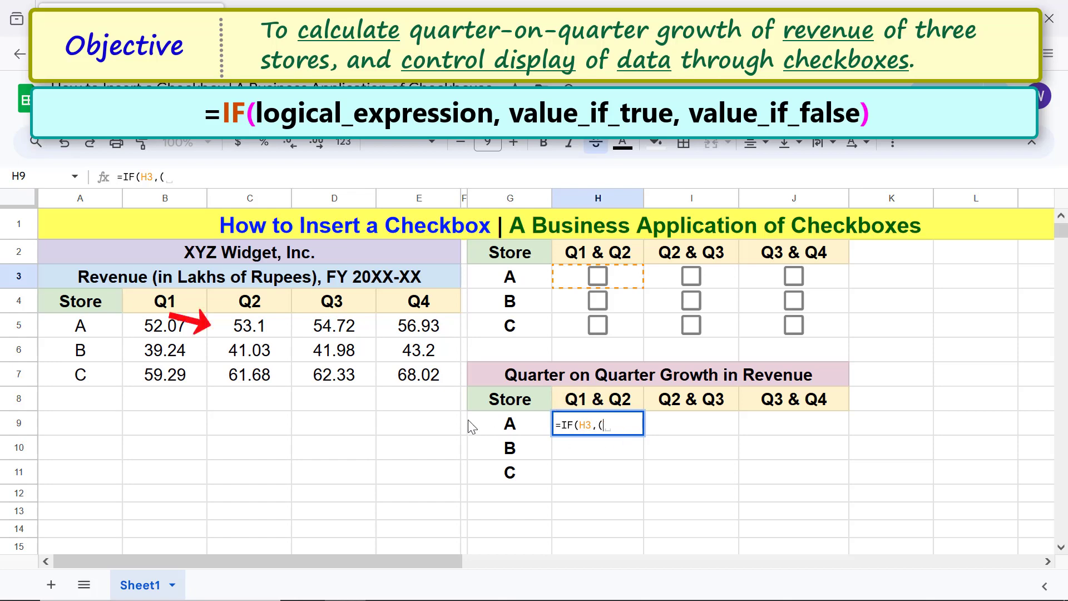
click(277, 332)
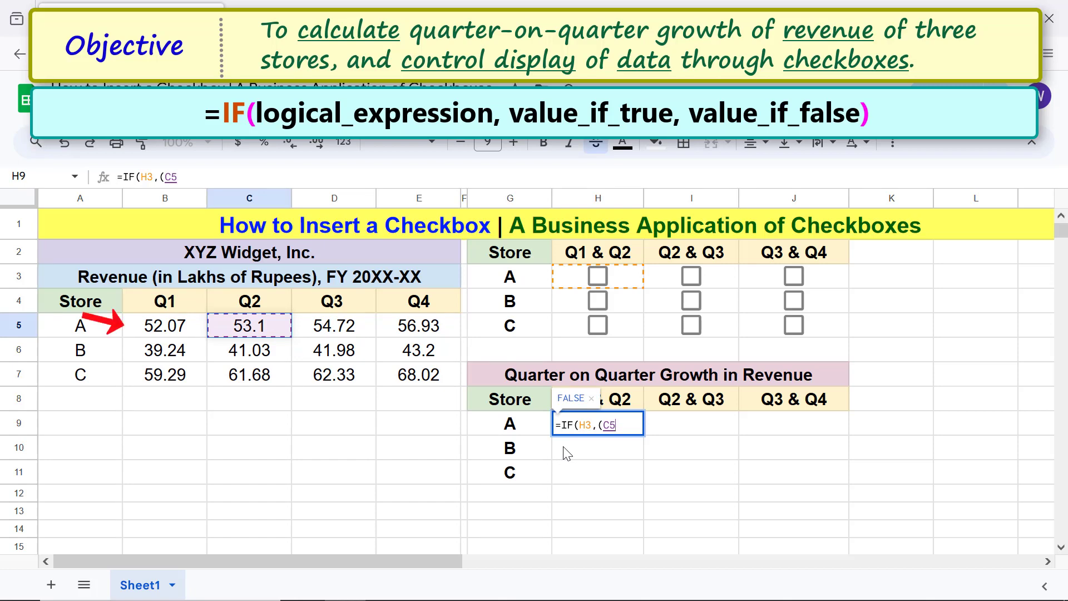
text(-)
click(191, 327)
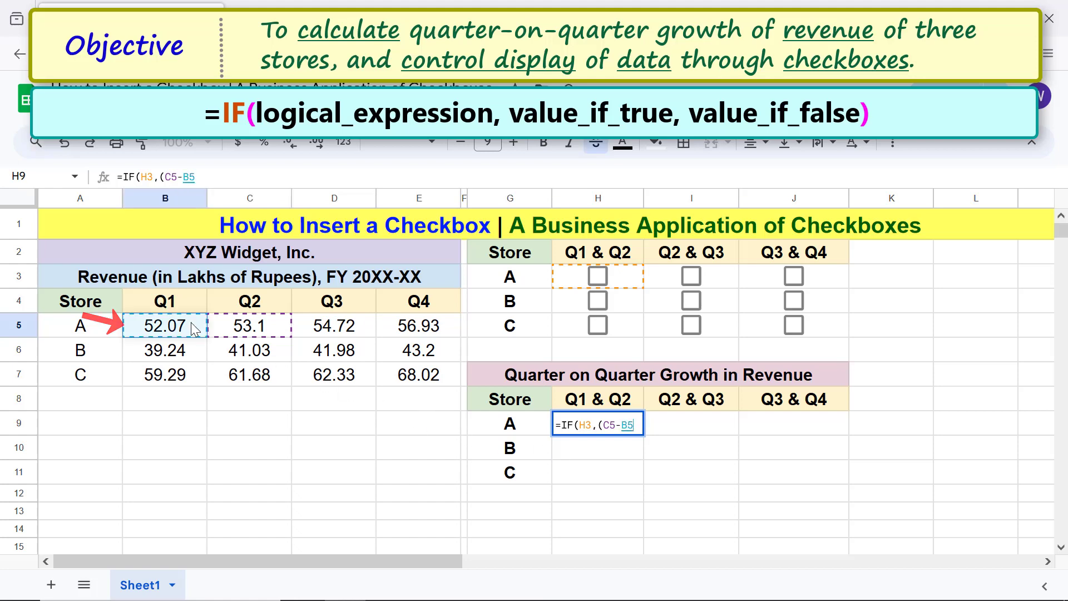
text())
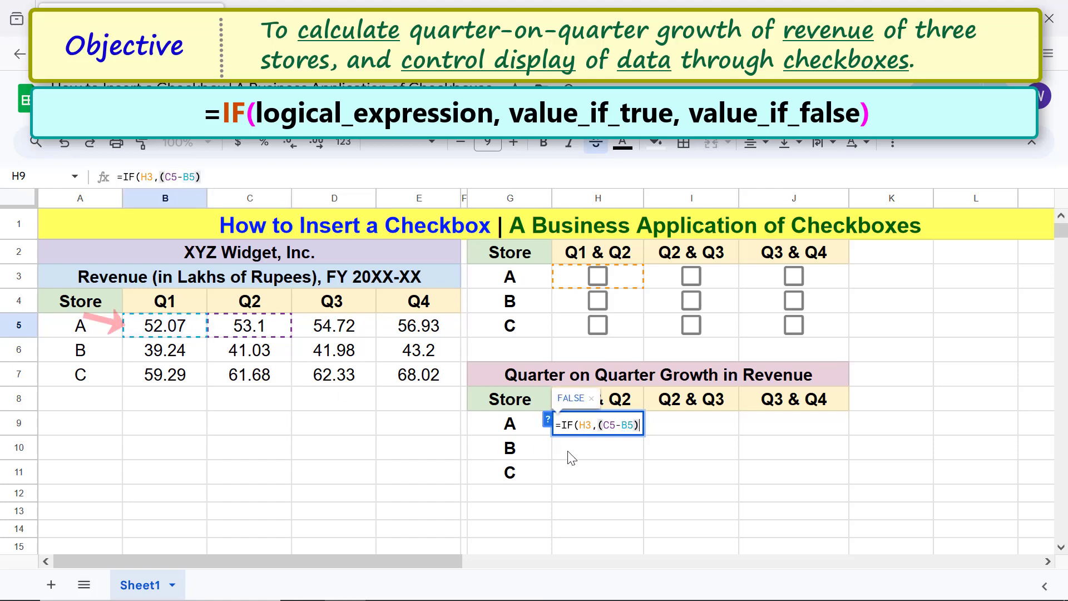
text(/)
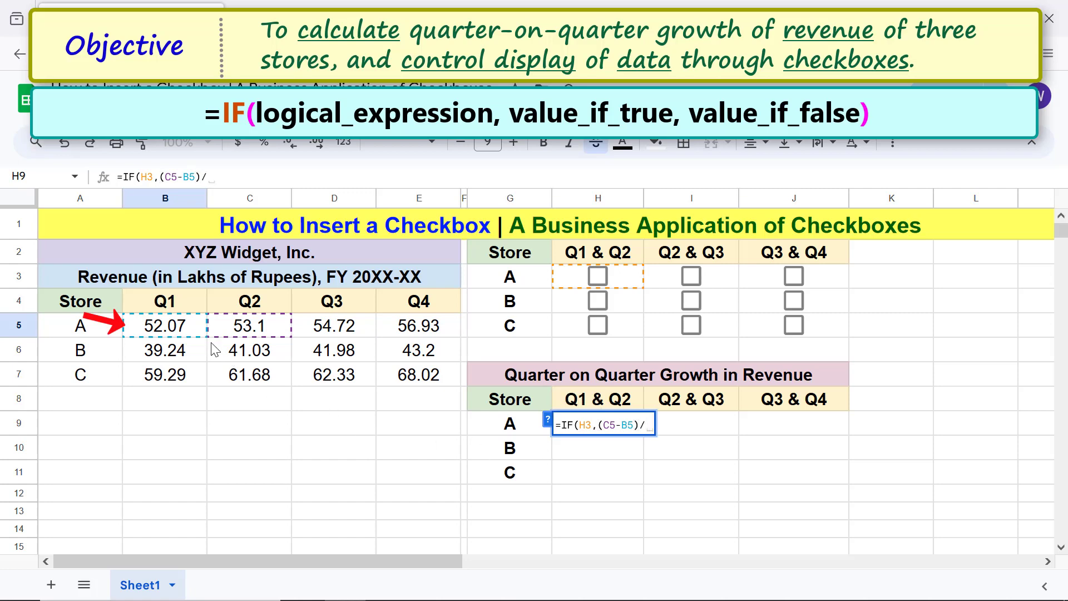
click(186, 325)
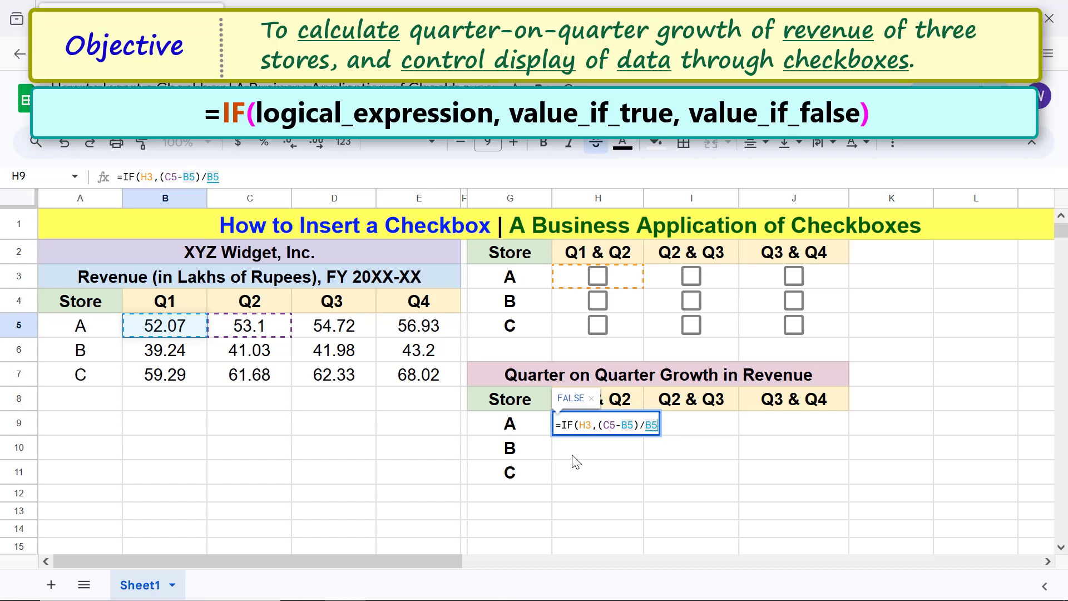
text(,"--)
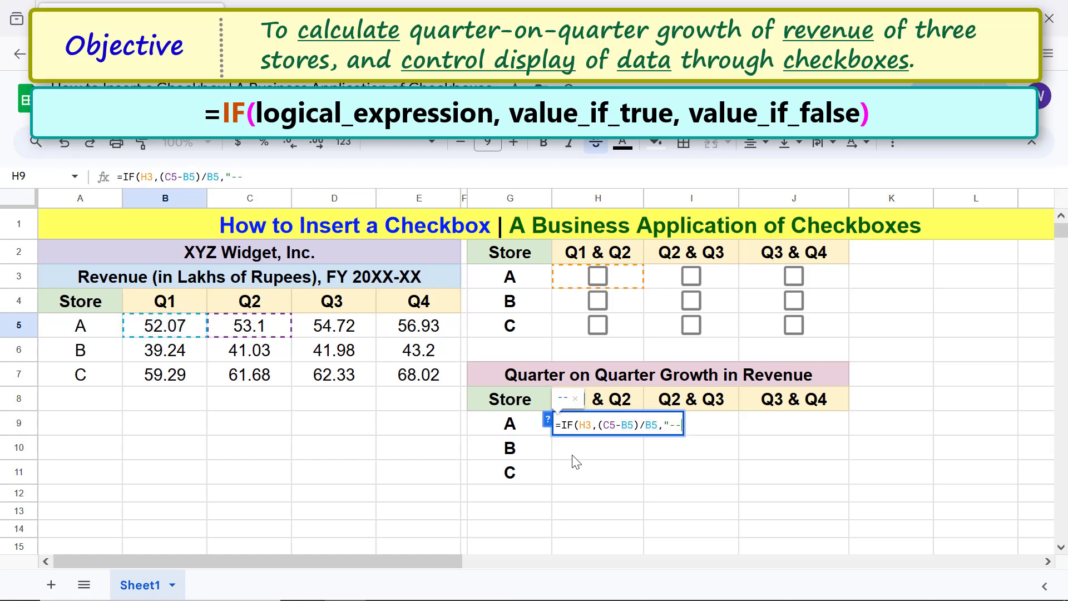
text(-"))
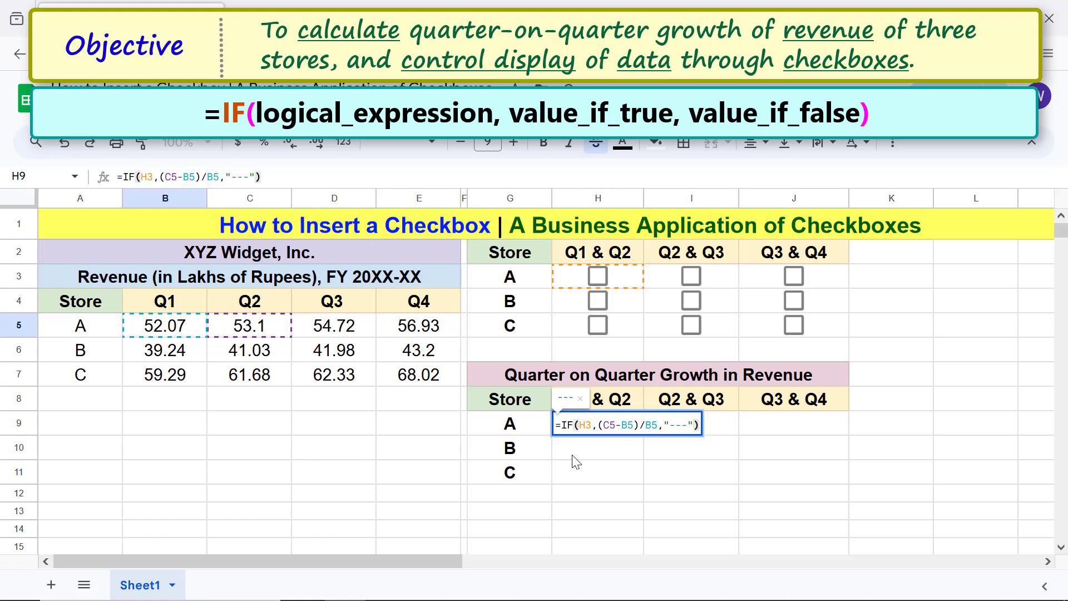
key(Return)
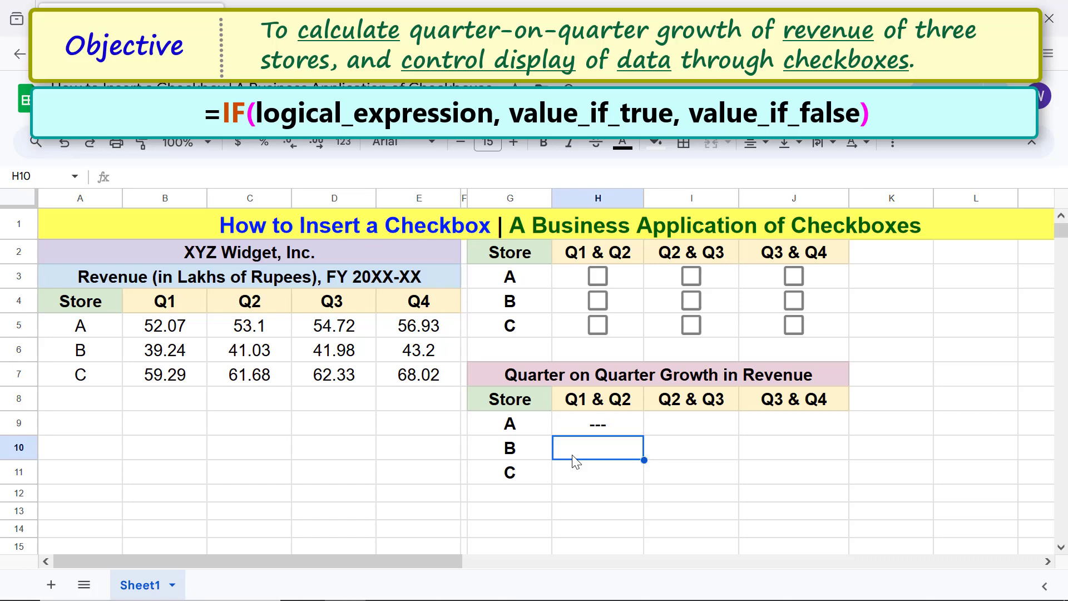
Step: Fill the growth formula from H9 across the rest of the table, covering H9:J11
key(Up)
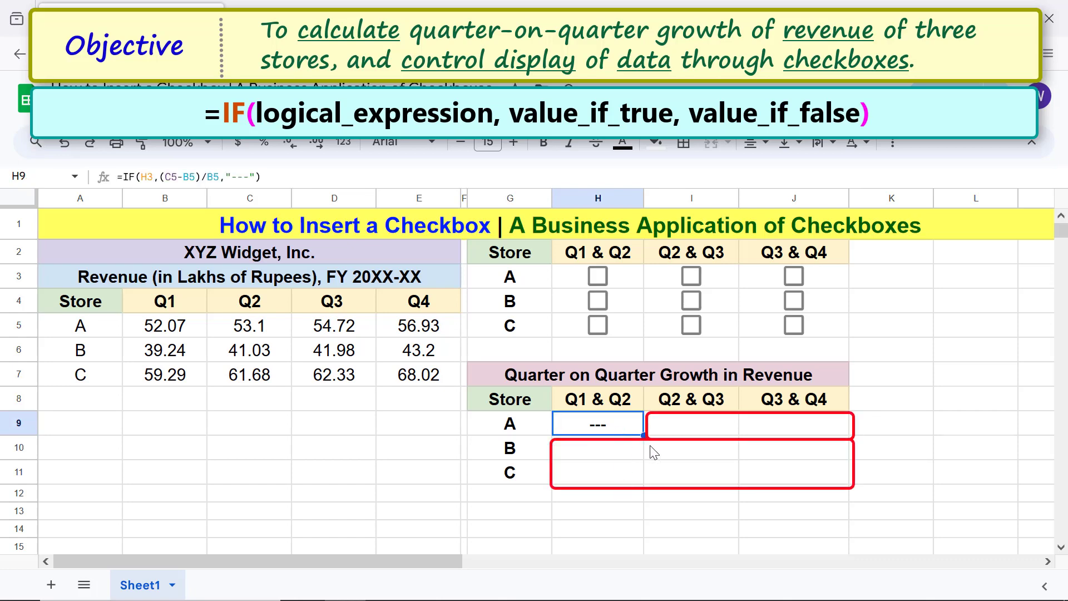
drag(644, 435, 851, 483)
click(843, 495)
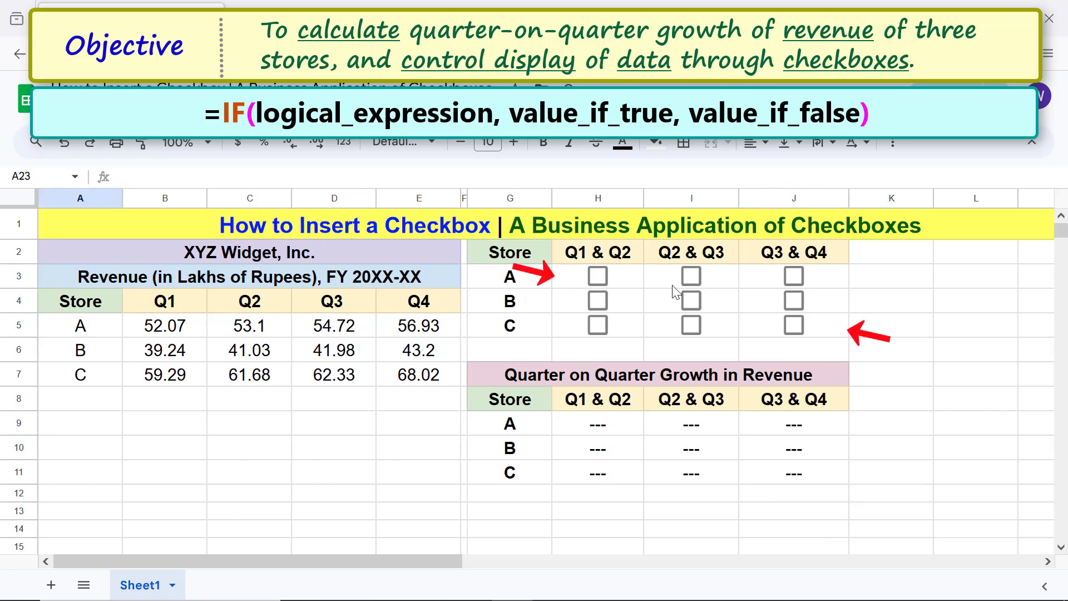
Step: Tick all the checkboxes in H3:J5 at once to display growth for every store
click(632, 278)
shift+click(822, 332)
key(space)
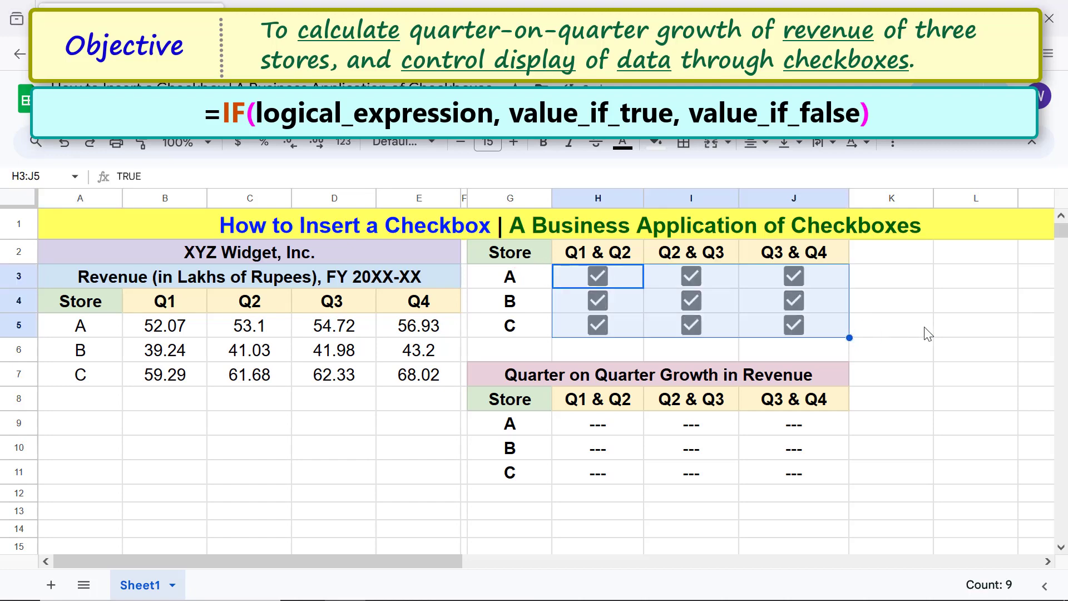
click(822, 352)
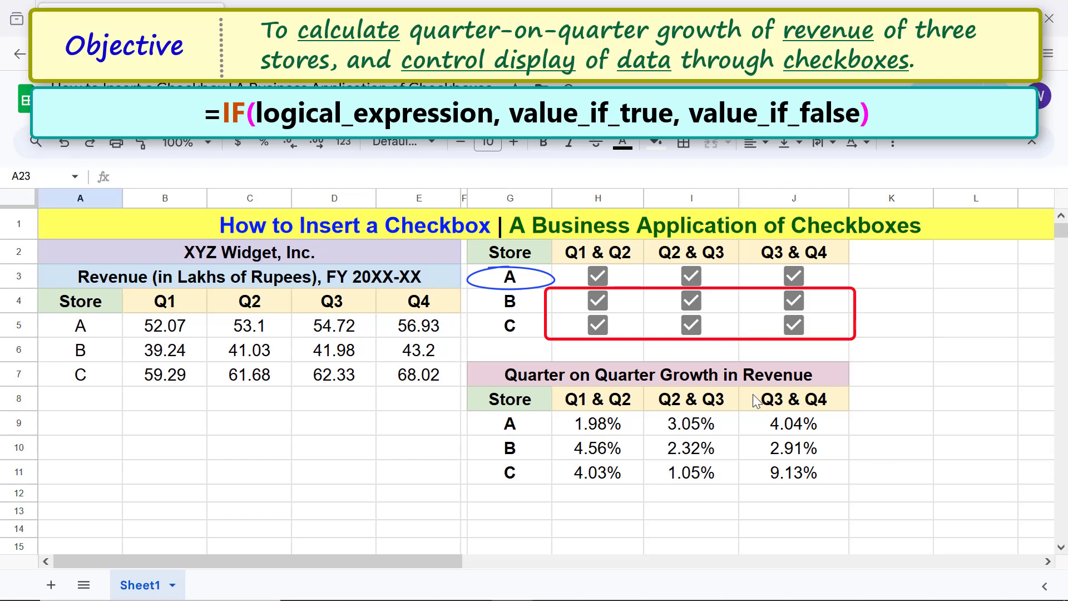
Step: Untick the checkboxes of stores B and C in H4:J5 so only store A's growth displays
click(627, 303)
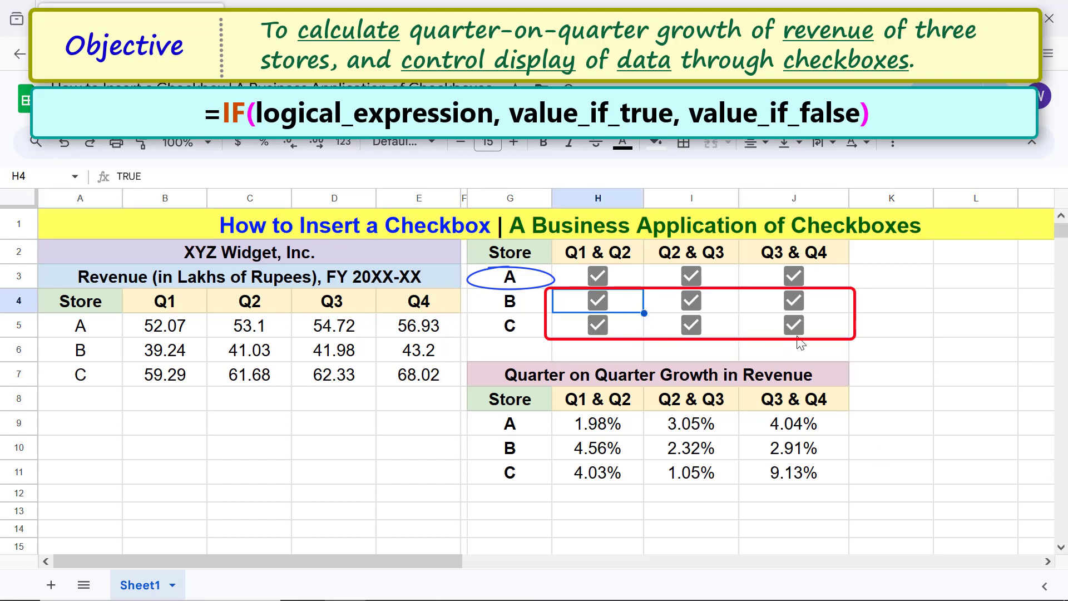
shift+click(817, 326)
key(space)
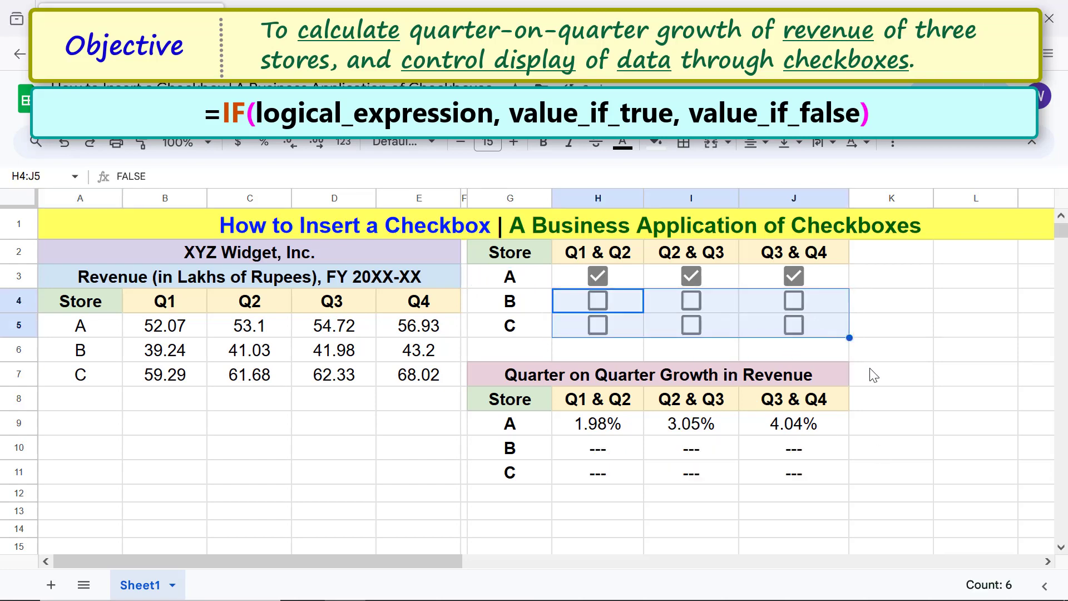
click(838, 488)
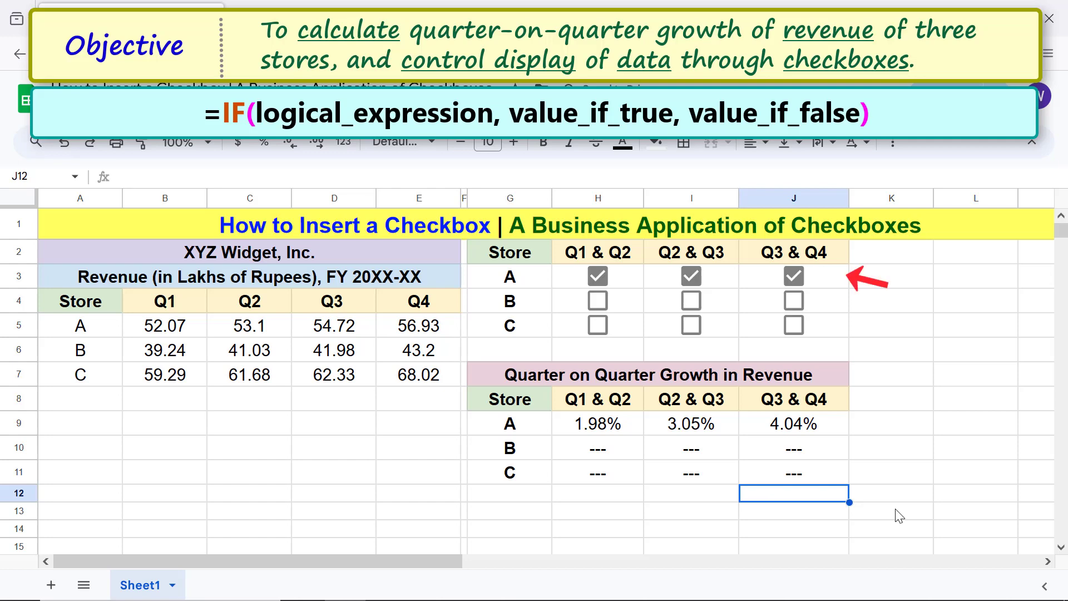
Step: Try deleting store A's Q3 & Q4 checkbox in cell J3 and undo the deletion
click(829, 280)
key(Delete)
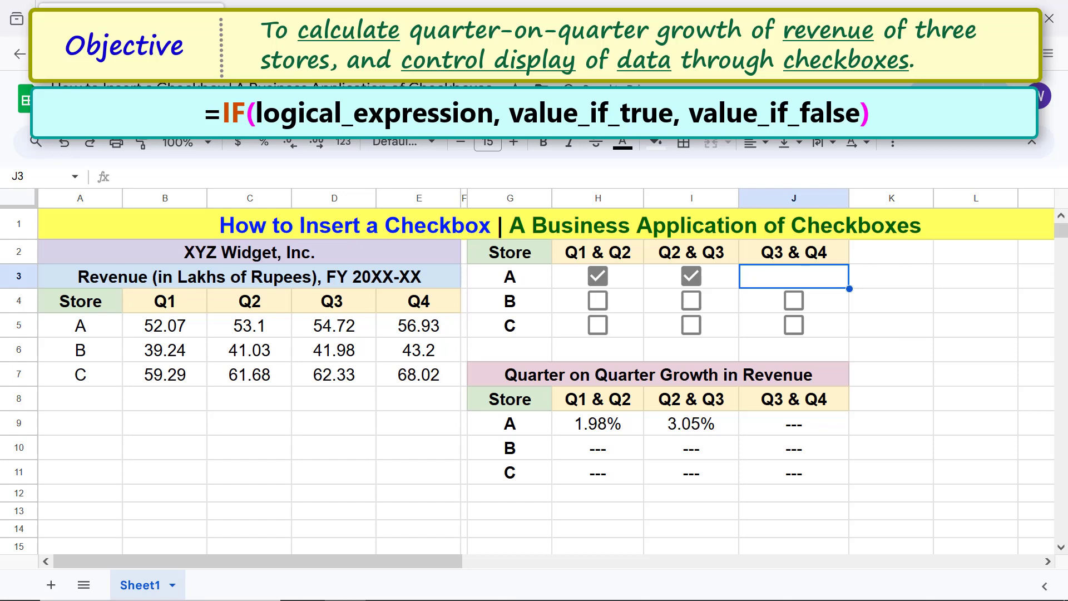
key(ctrl+z)
click(818, 493)
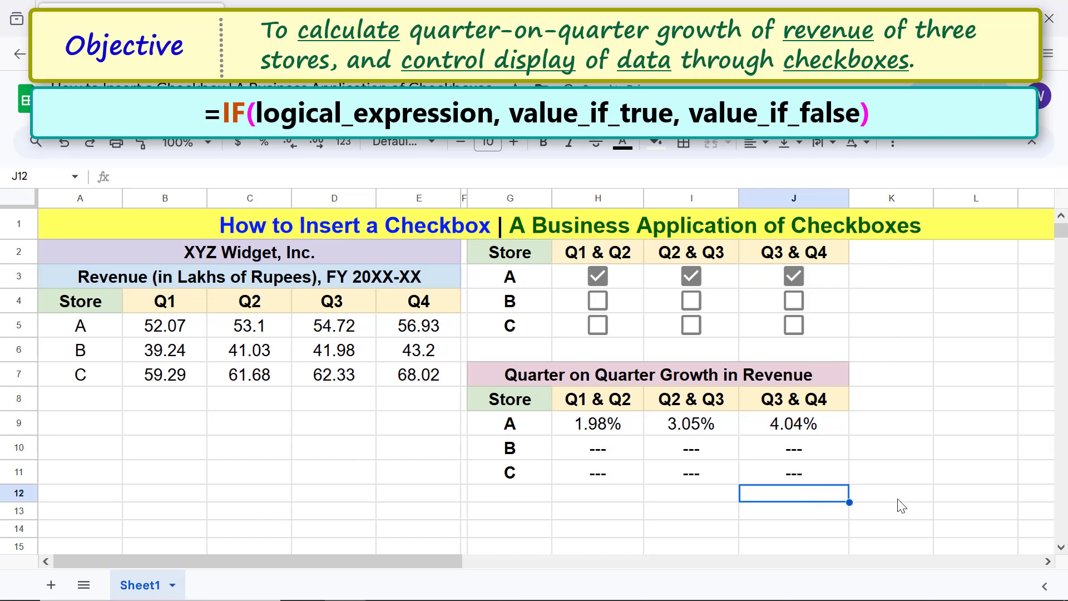